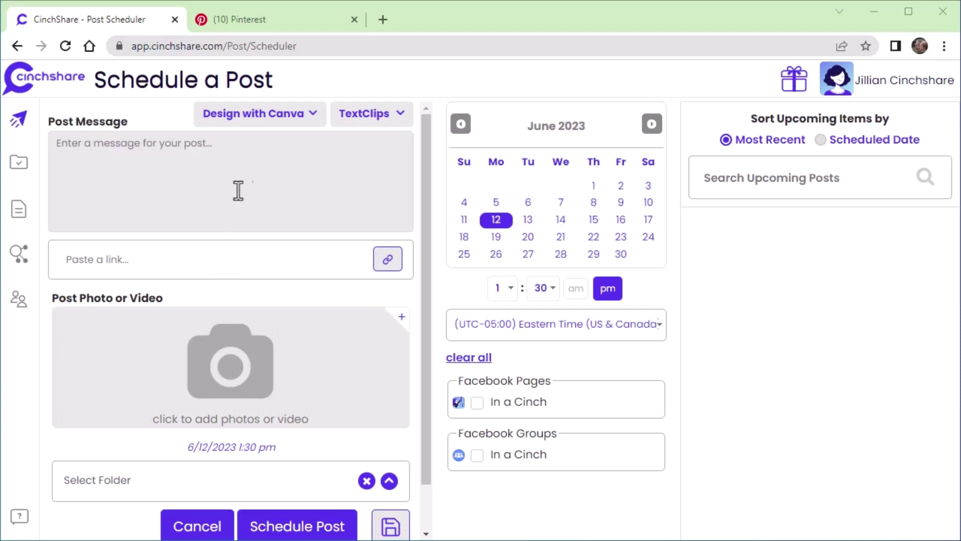
# Copy the Proud Small Business Supporter sticker's image address from the Pinterest pin.
pyautogui.click(273, 23)
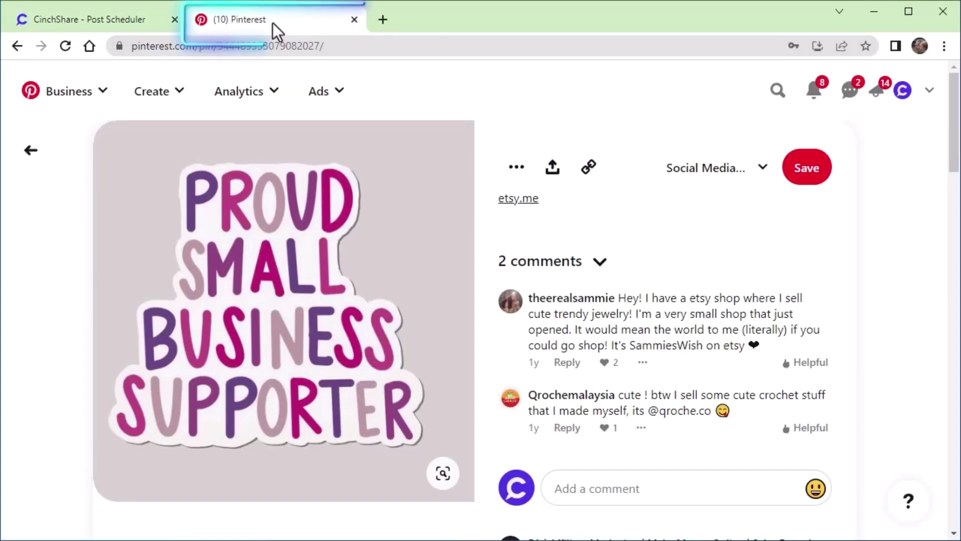
pyautogui.moveTo(284, 310)
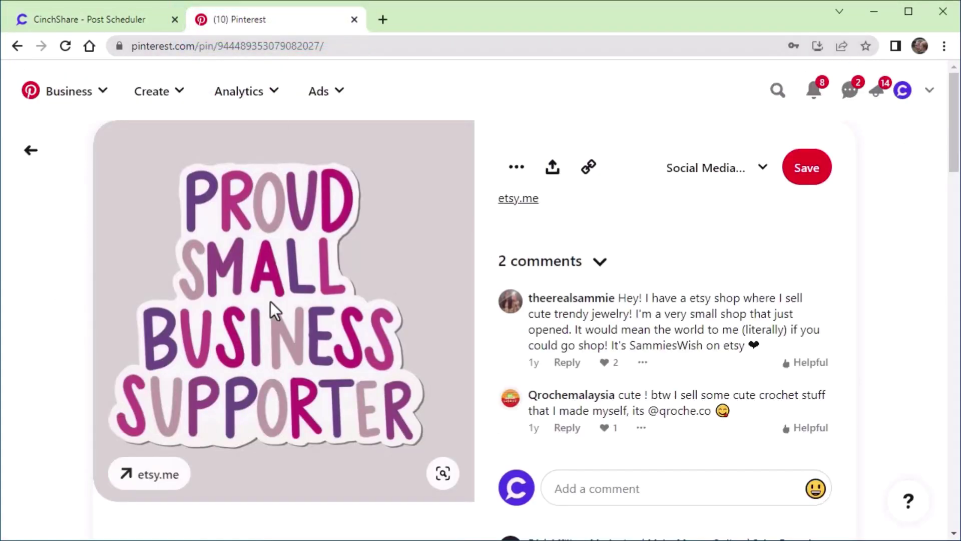
pyautogui.rightClick(271, 302)
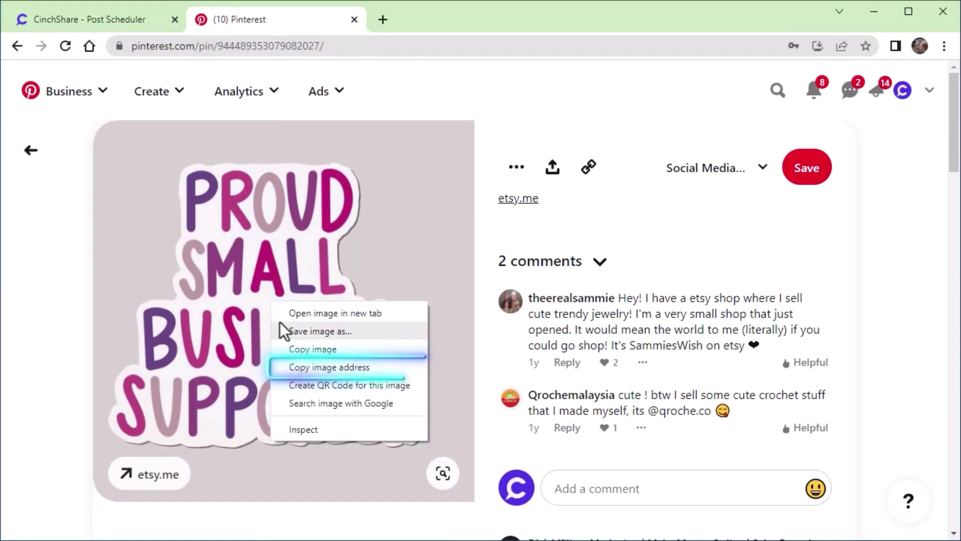
pyautogui.click(301, 368)
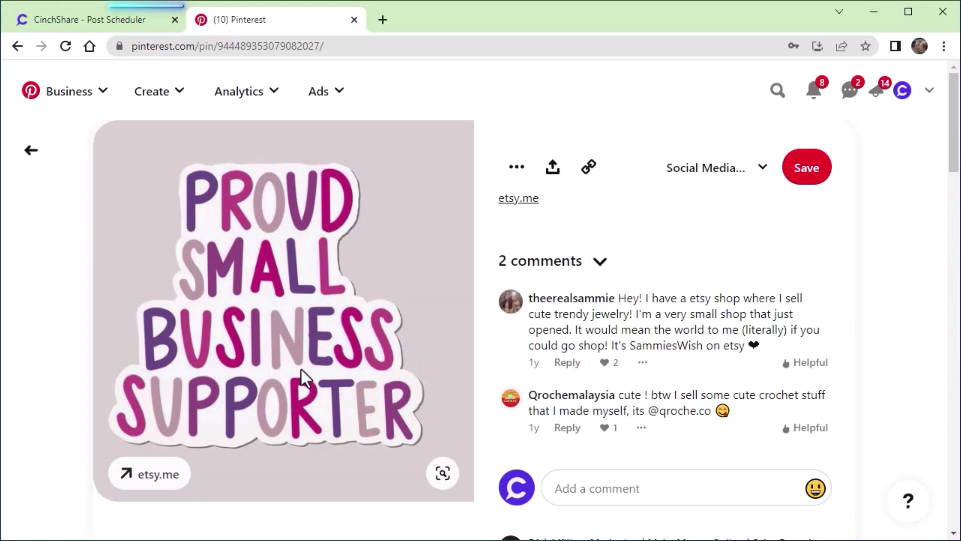
# Paste the copied Pinterest address into the post's Photo Url field and update the post.
pyautogui.click(90, 19)
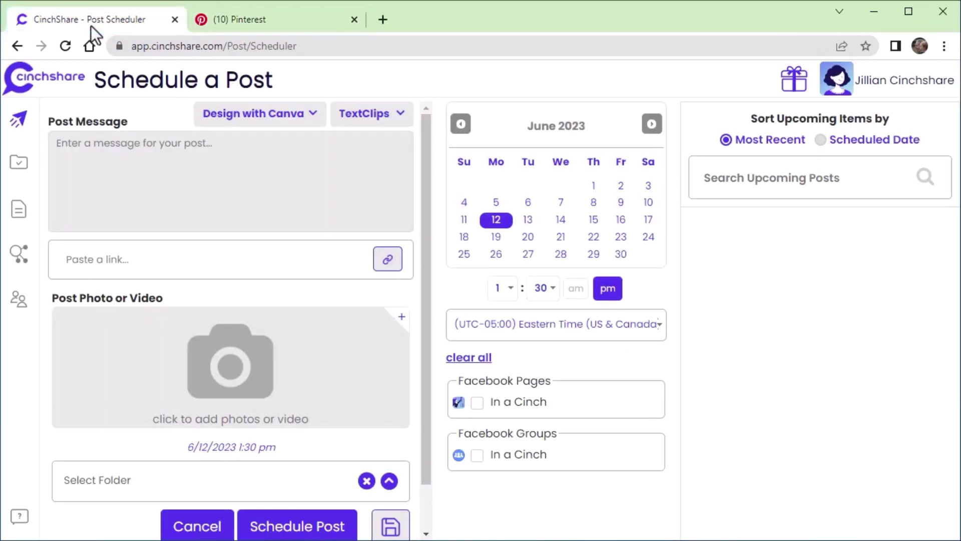
pyautogui.click(230, 364)
pyautogui.click(270, 176)
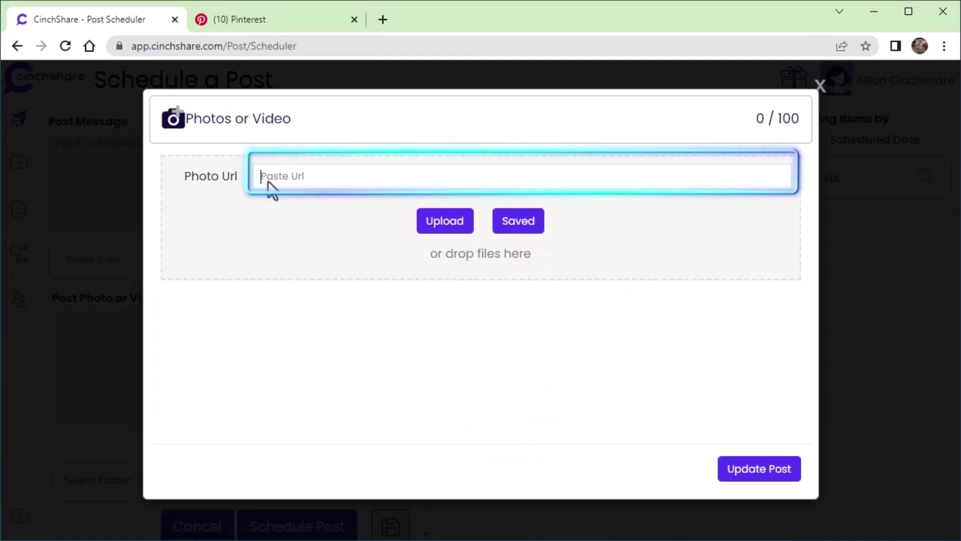
pyautogui.rightClick(271, 176)
pyautogui.click(306, 300)
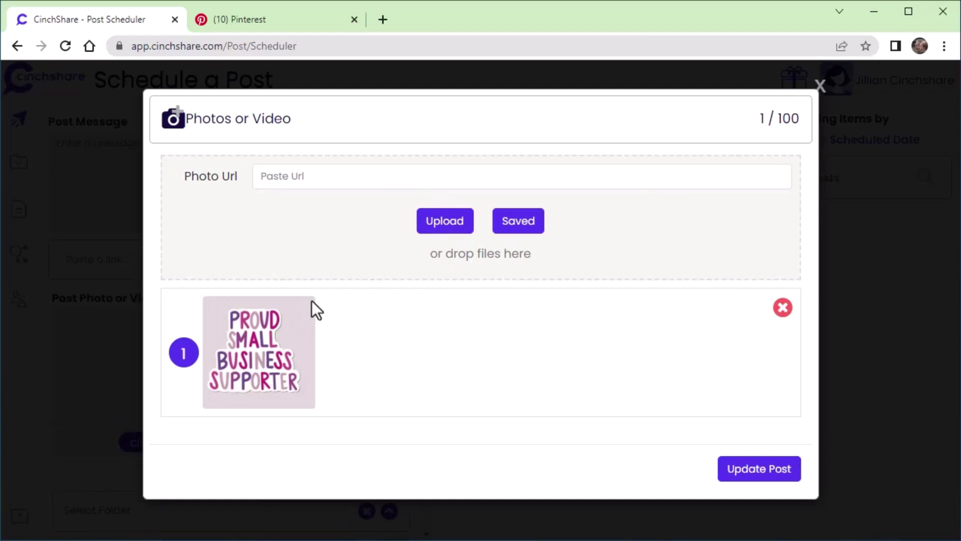
pyautogui.click(758, 468)
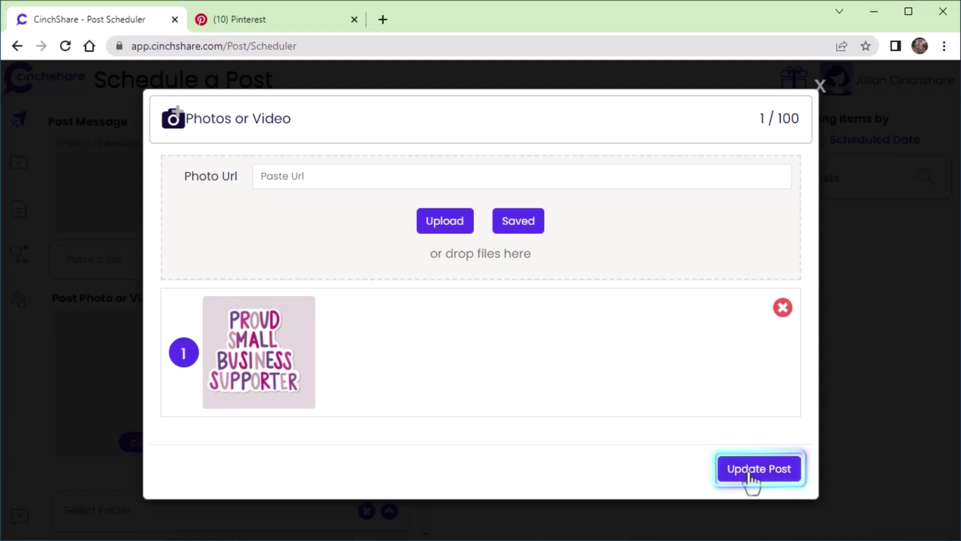